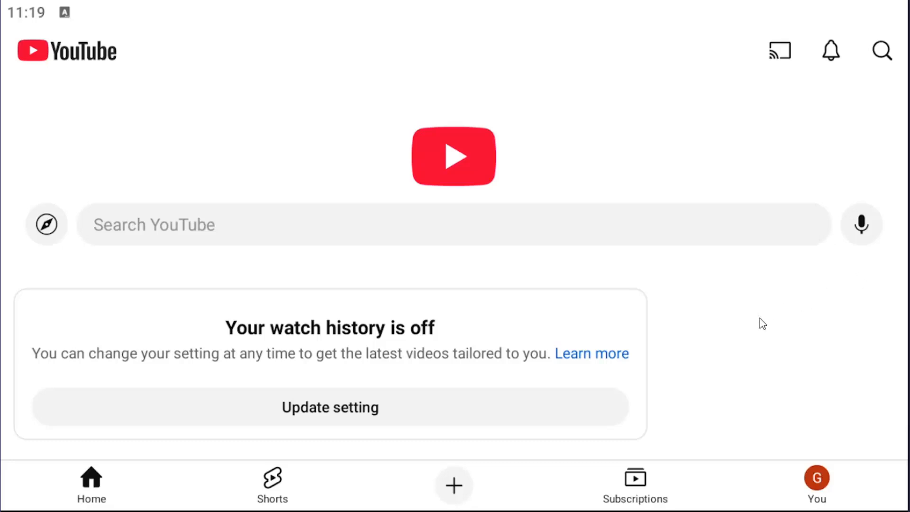
- Go to the You tab to view the account page with playlists, Liked videos and Watch later
{"action": "left_click", "coordinate": [818, 482]}
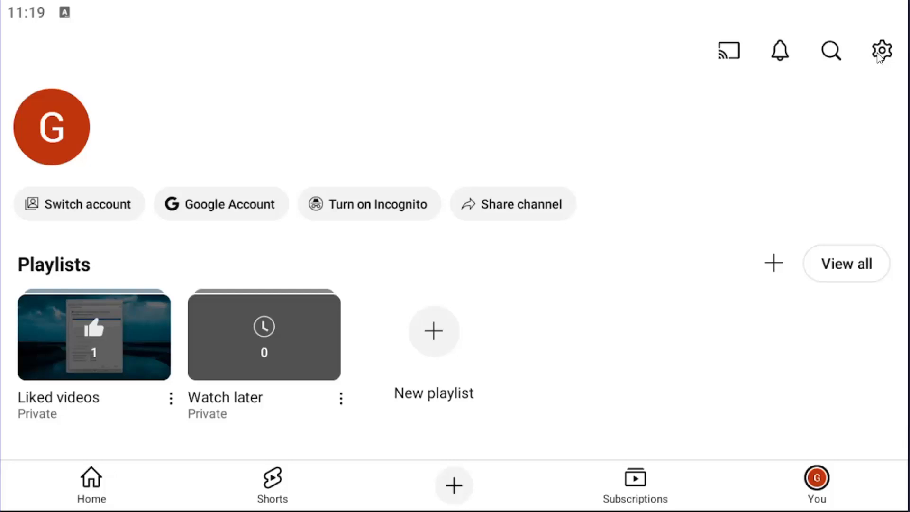
- Enter the app Settings from the gear icon to reach the video and audio preferences
{"action": "left_click", "coordinate": [882, 52]}
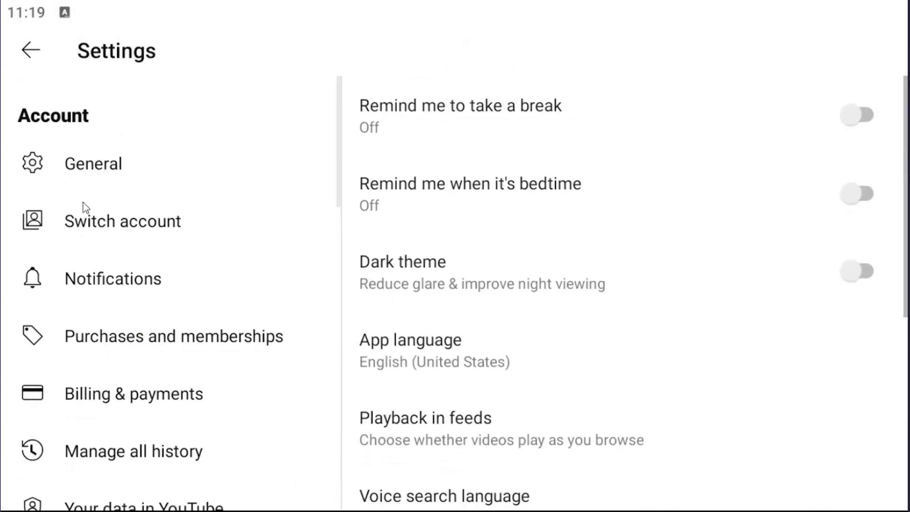
{"action": "scroll", "coordinate": [160, 378], "scroll_direction": "down", "scroll_amount": 3}
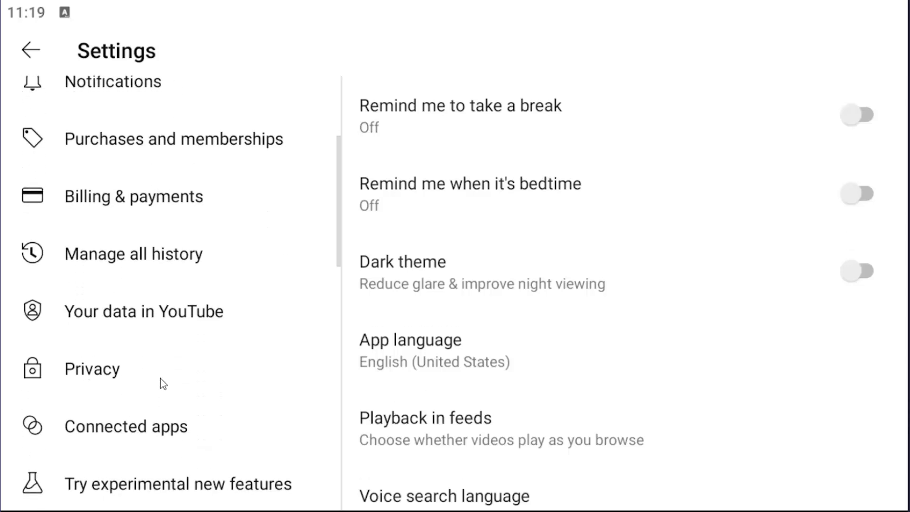
{"action": "scroll", "coordinate": [161, 377], "scroll_direction": "down", "scroll_amount": 3}
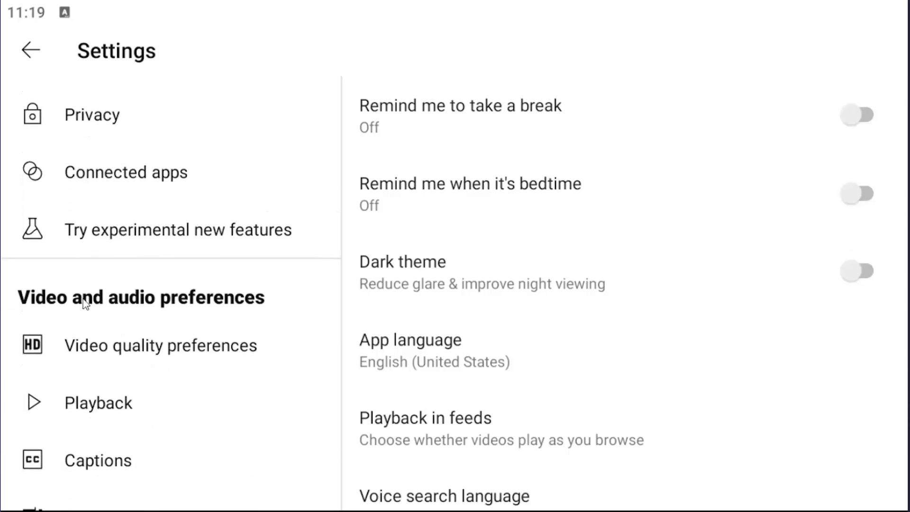
{"action": "scroll", "coordinate": [155, 394], "scroll_direction": "down", "scroll_amount": 2}
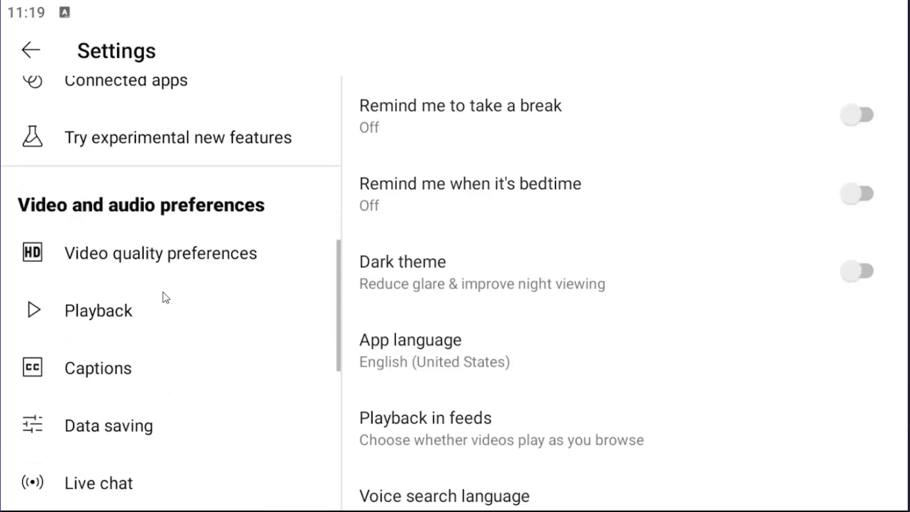
- In the Playback settings, toggle Autoplay next video off and leave it switched on (blue)
{"action": "left_click", "coordinate": [88, 317]}
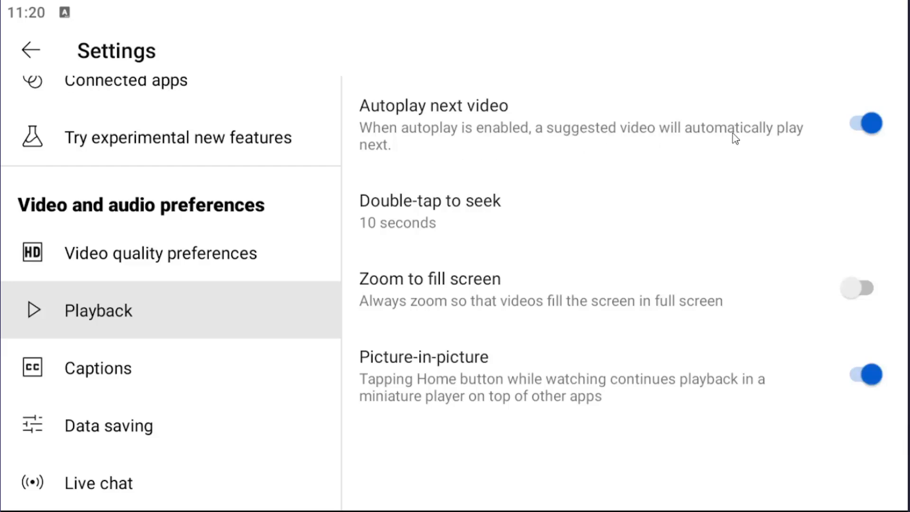
{"action": "left_click", "coordinate": [864, 125]}
{"action": "left_click", "coordinate": [869, 127]}
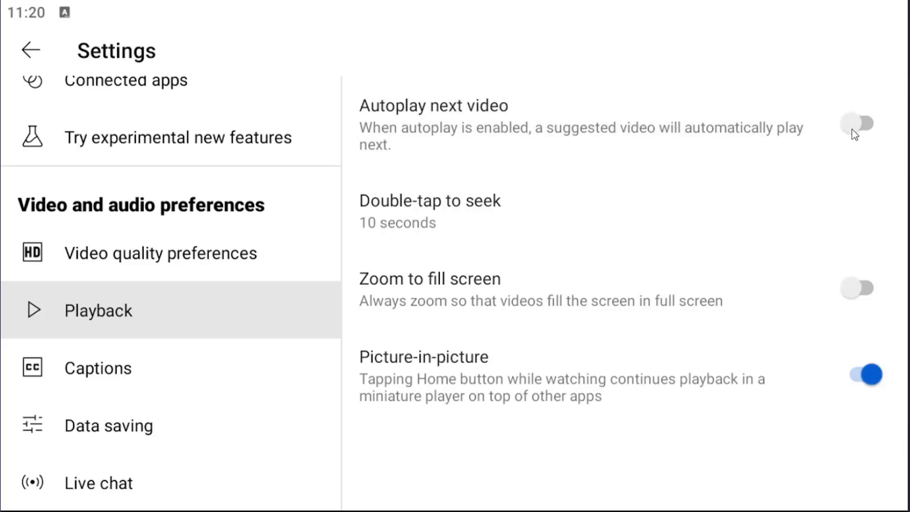
{"action": "left_click", "coordinate": [855, 128]}
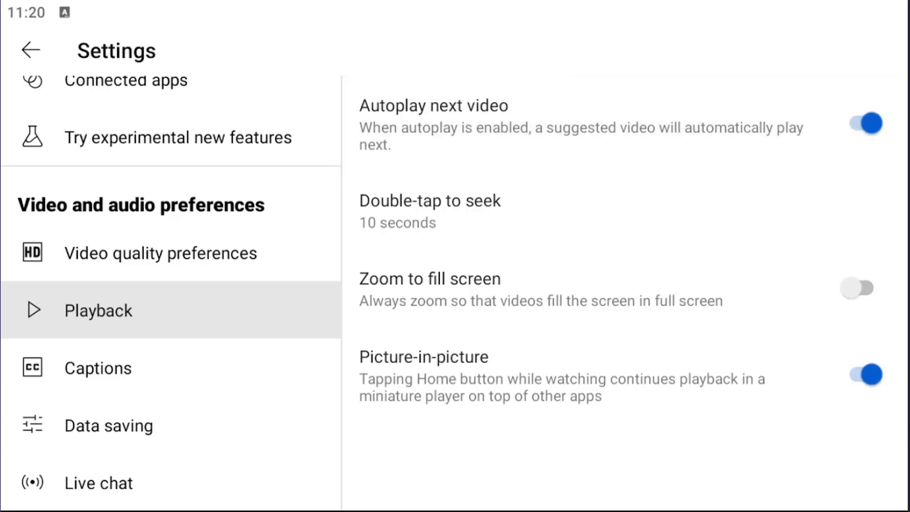